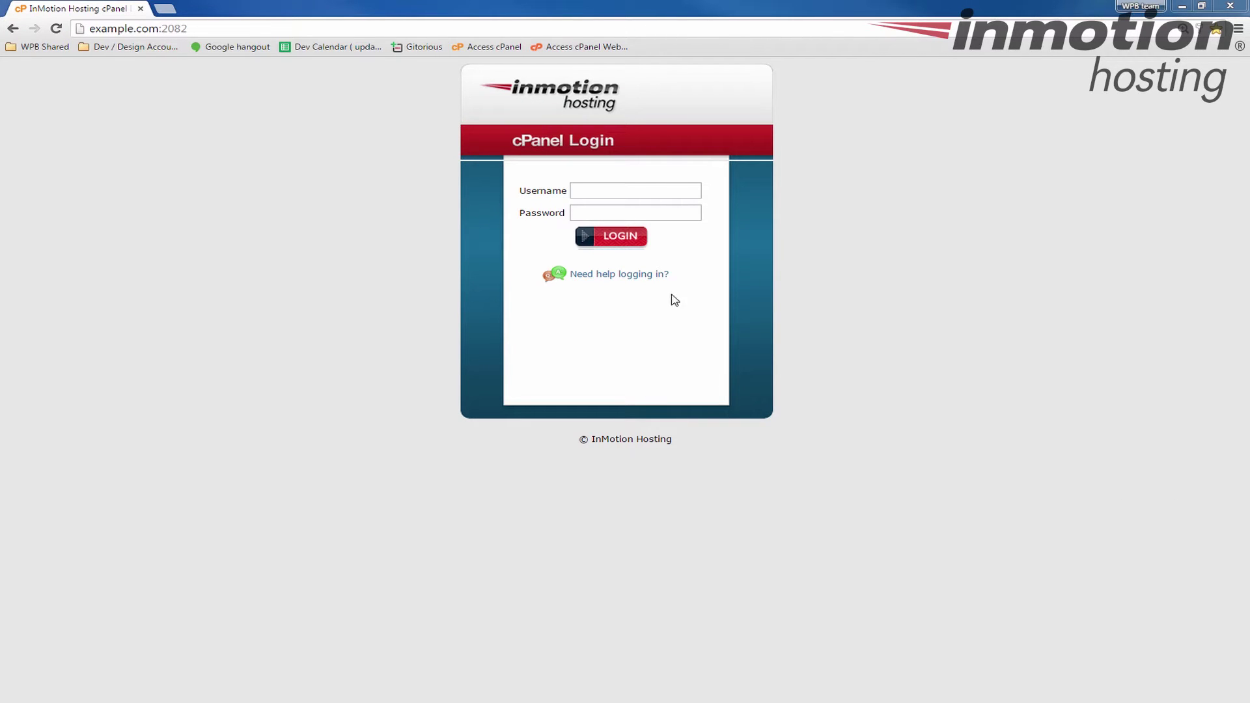
Step: Sign in to the cPanel account using the autofilled username and saved password
click(626, 195)
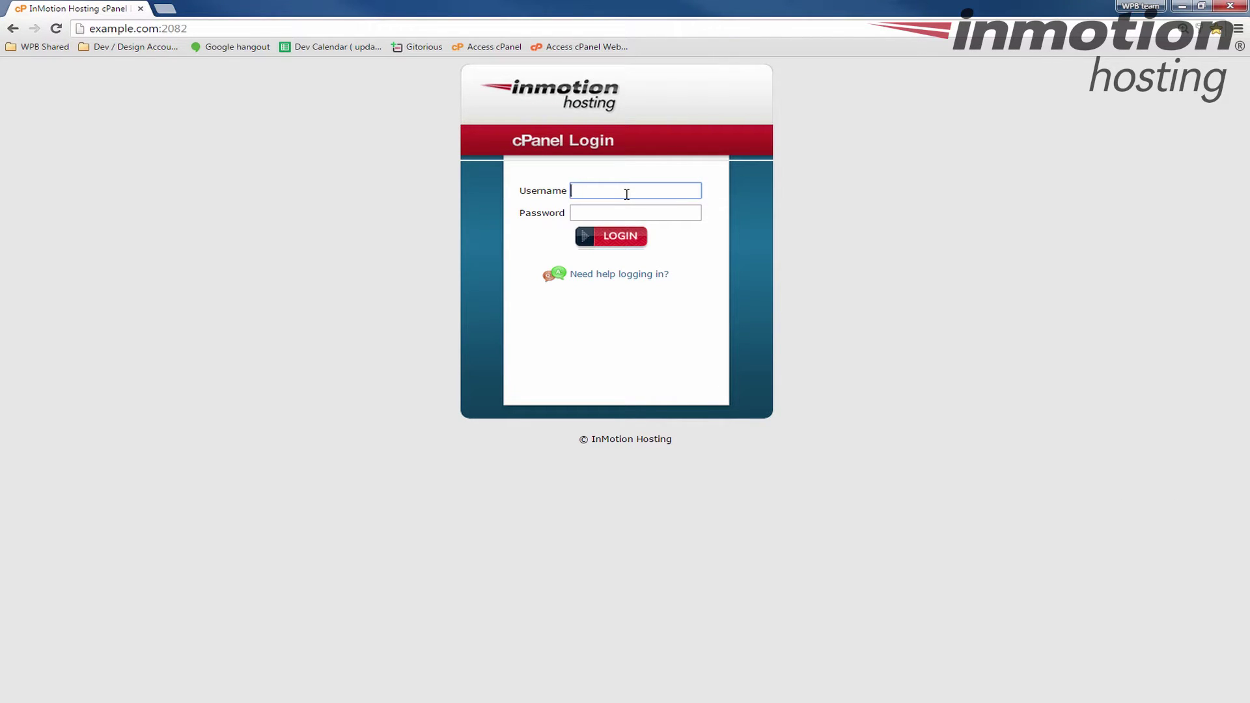
text(custo246)
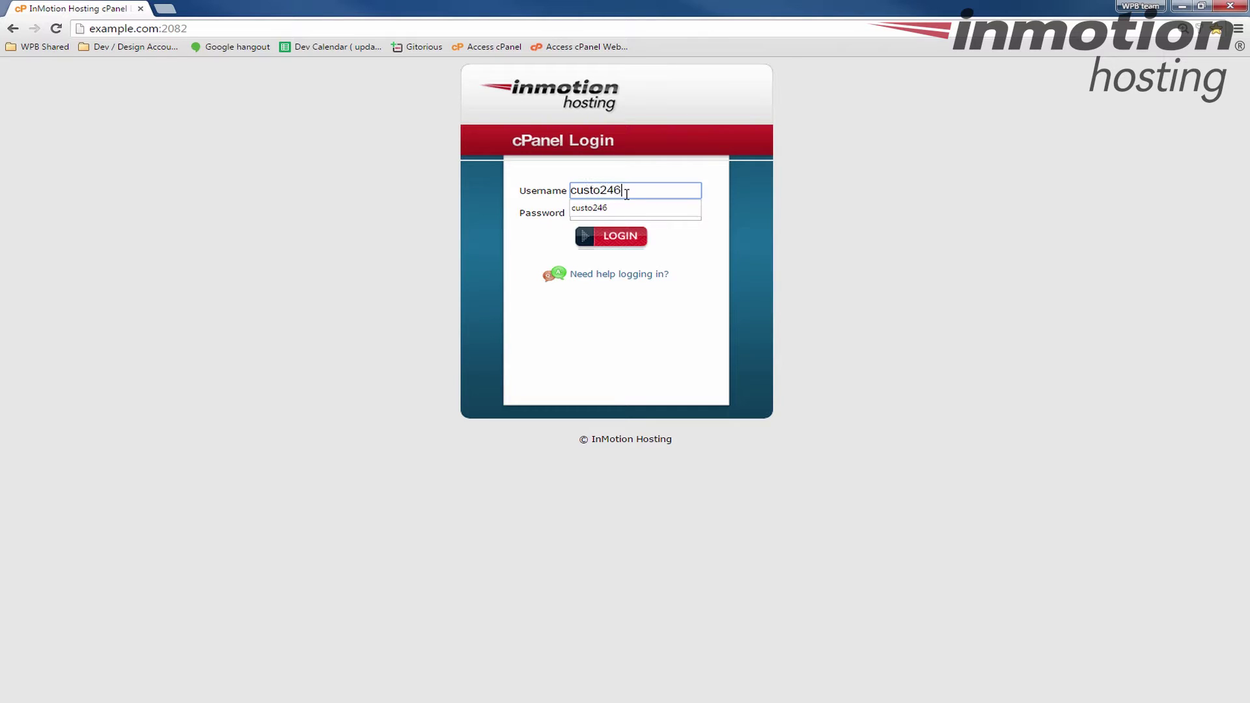
key(Tab)
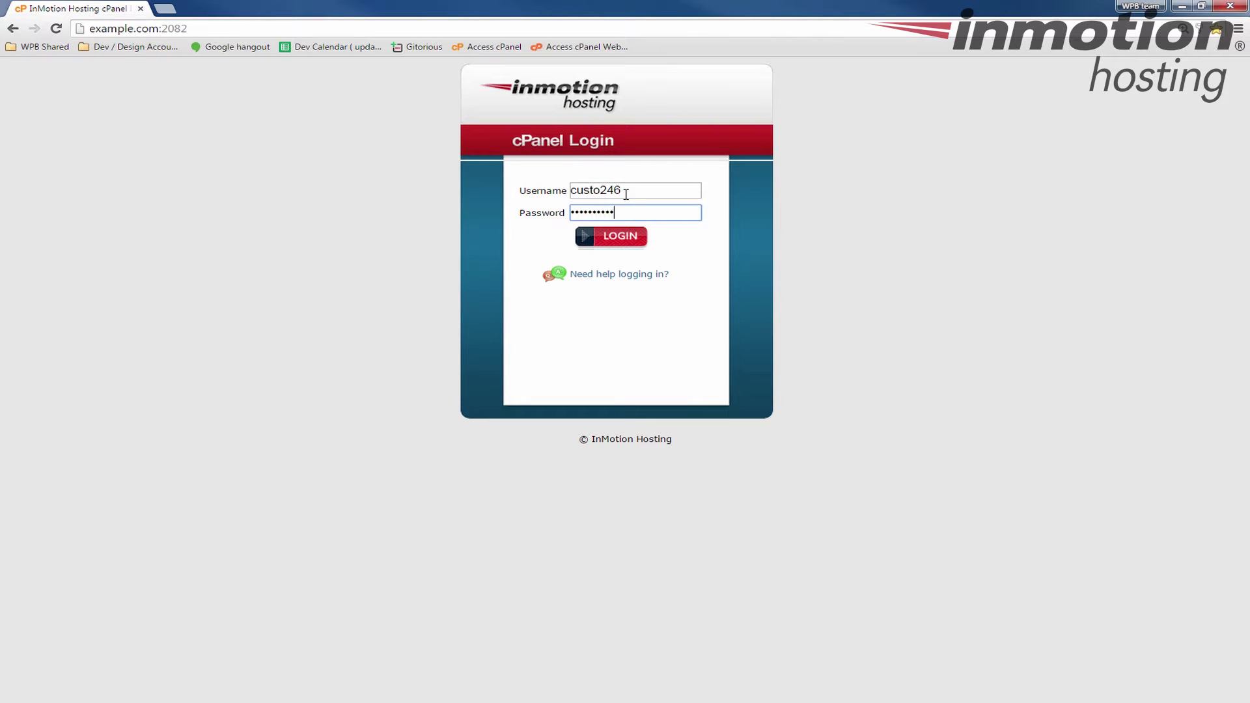
key(Return)
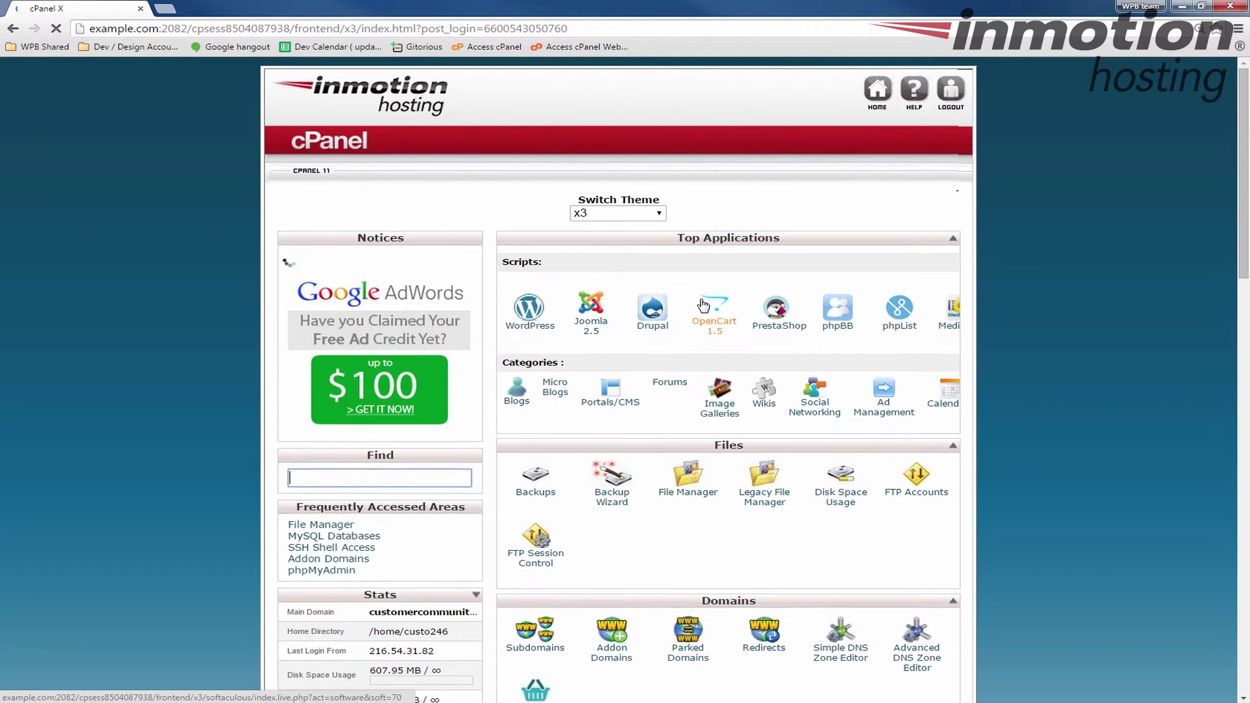
Step: Open Softaculous from the Software and Services section
scroll(704, 306, down, 2)
scroll(761, 296, down, 3)
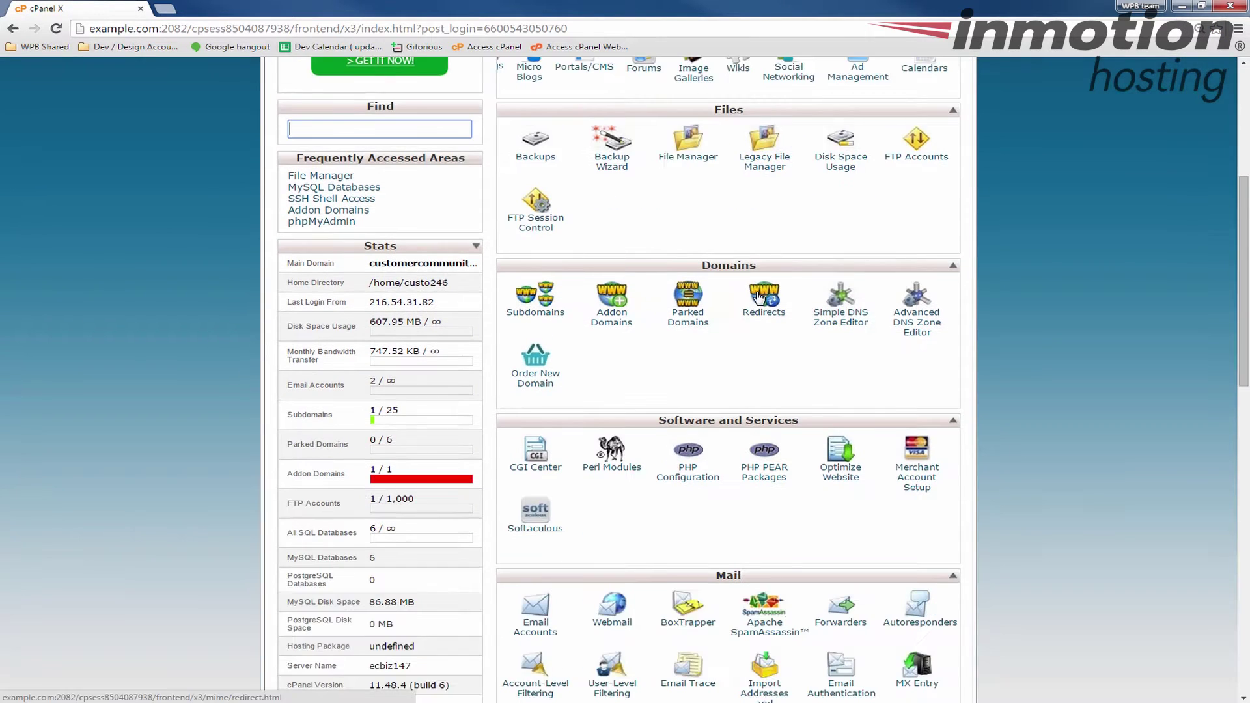
scroll(761, 296, down, 2)
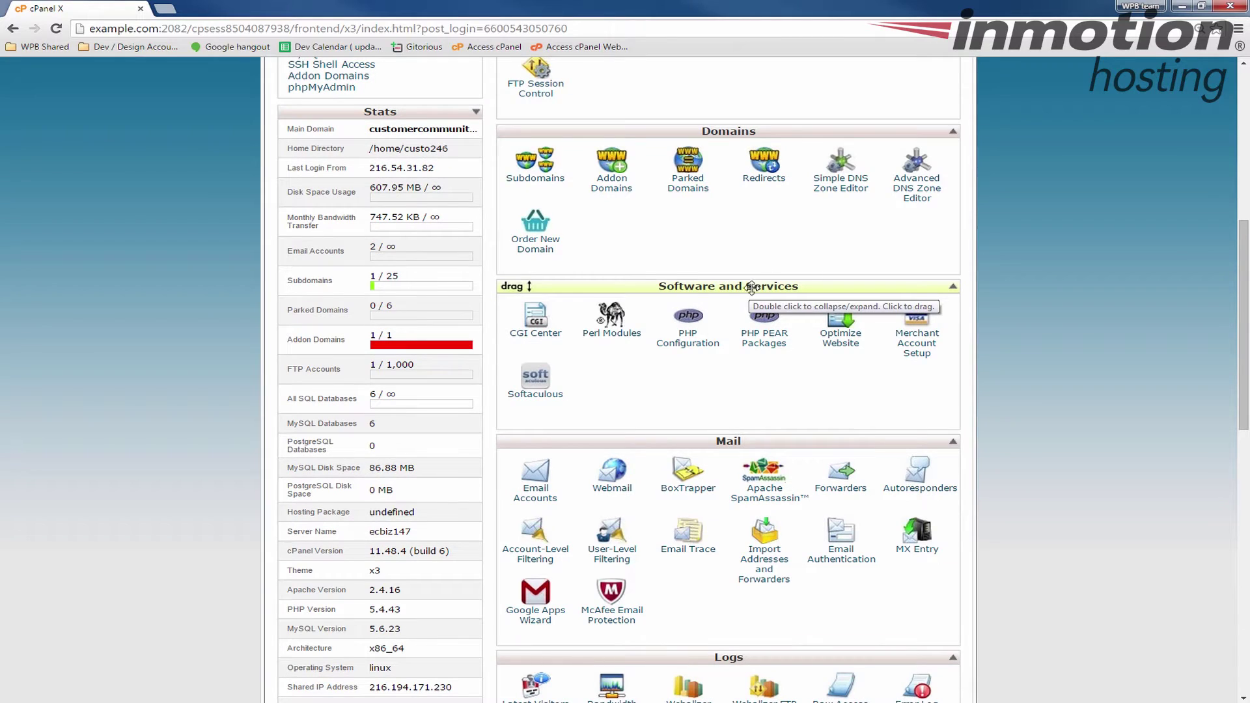
click(544, 396)
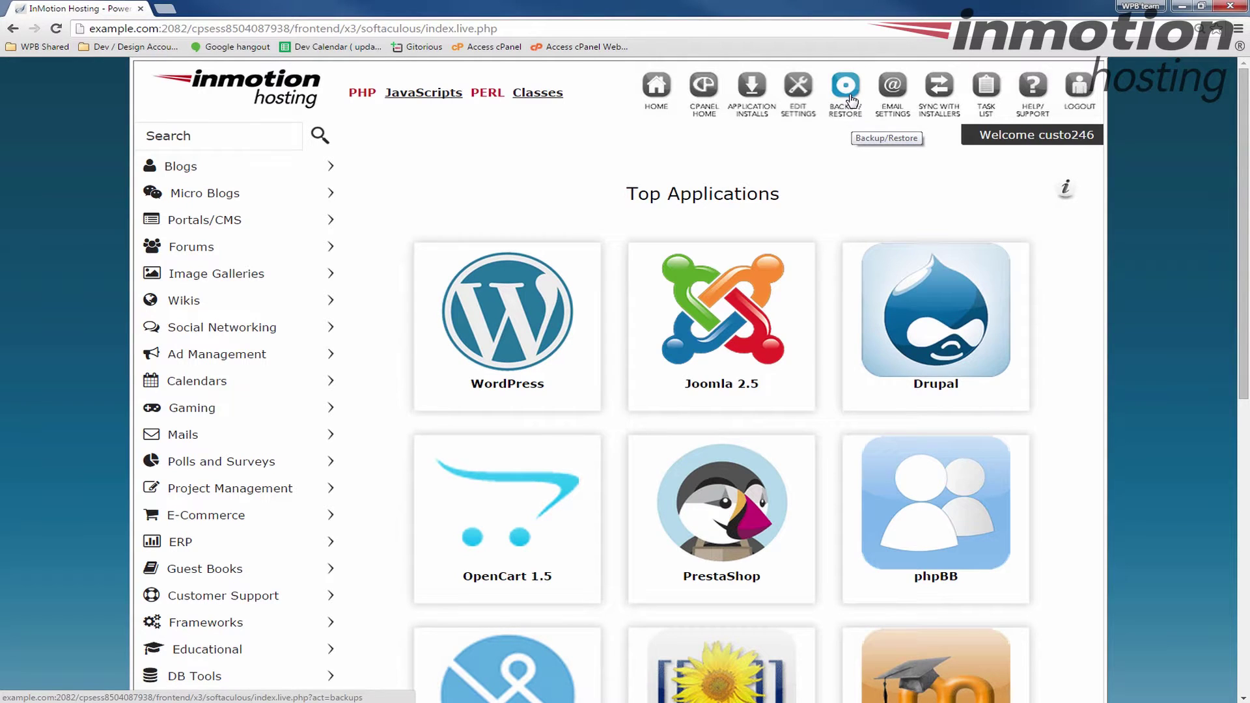
Step: Check the Backups list showing the single WordPress backup, then return to cPanel home
click(847, 91)
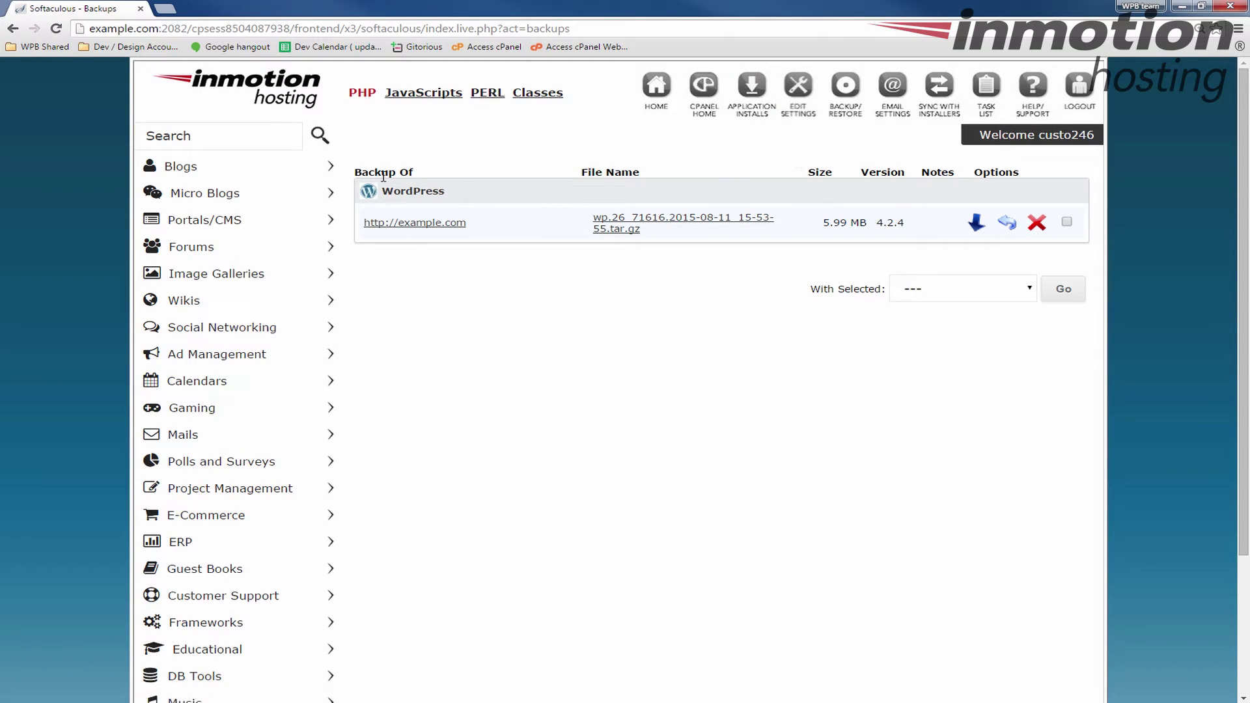
click(705, 110)
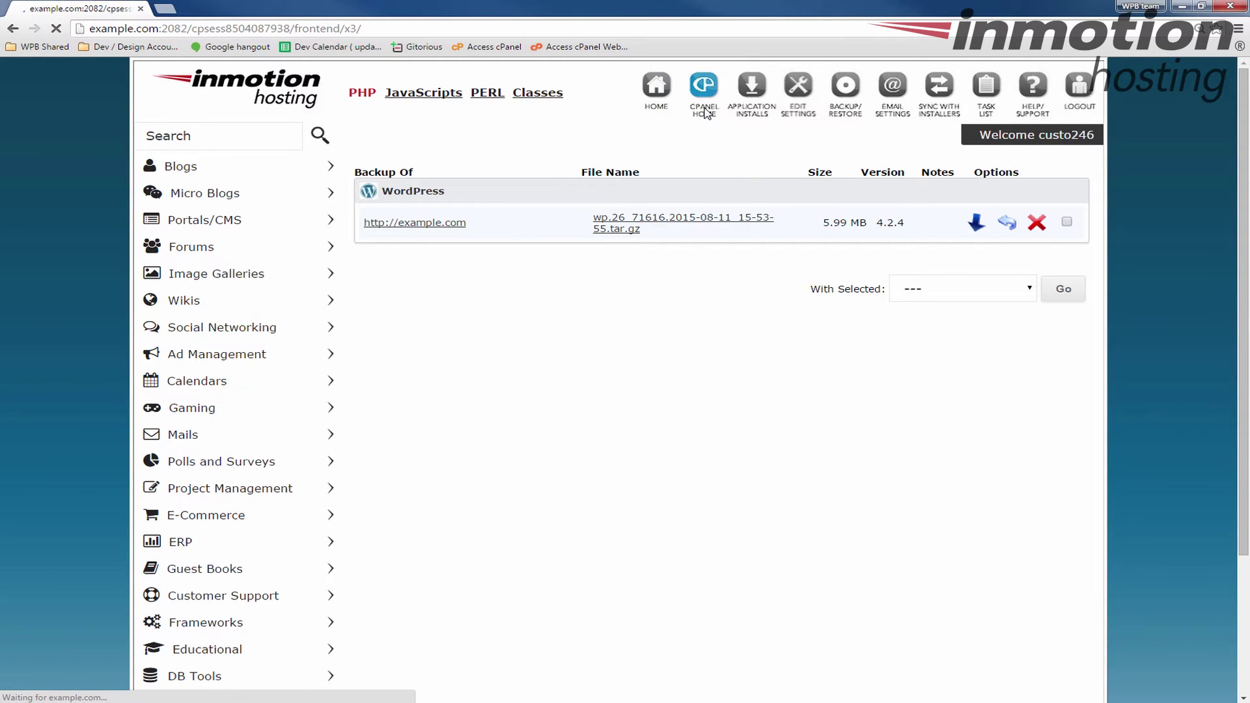
Step: Open softaculous_backups in the File Manager home directory and select the 15-53-55 archive
scroll(625, 299, down, 3)
scroll(625, 300, up, 3)
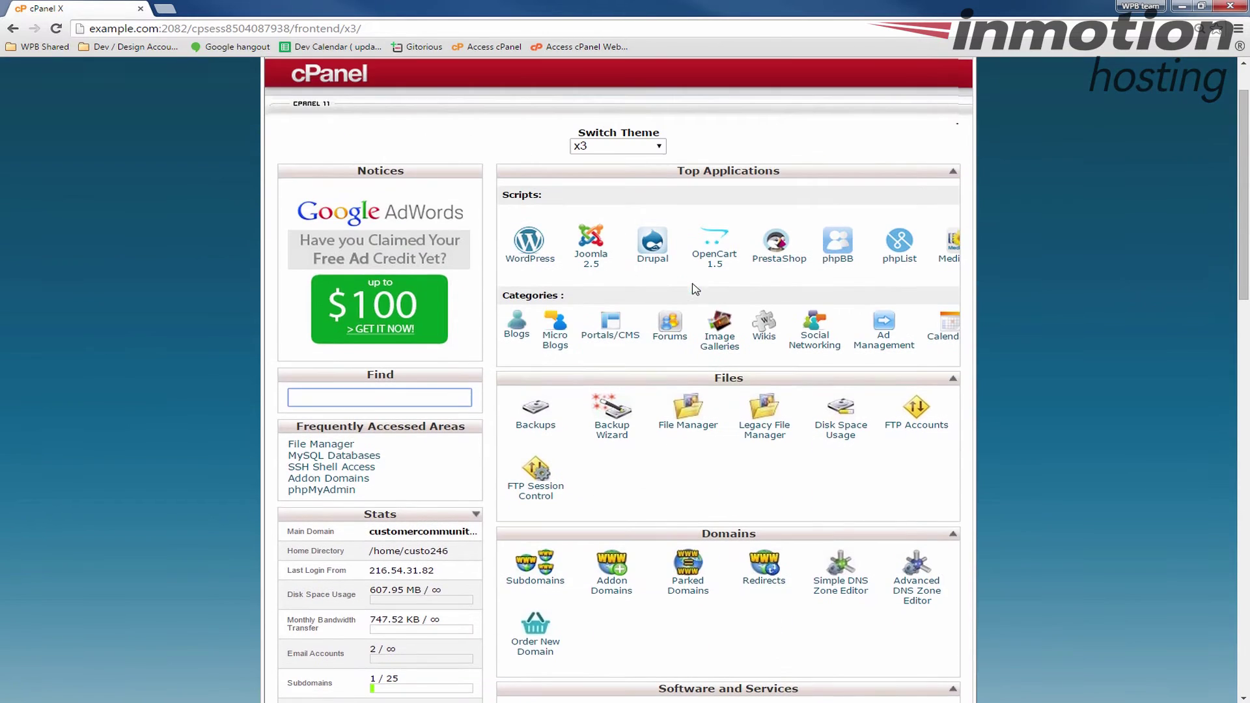
click(683, 416)
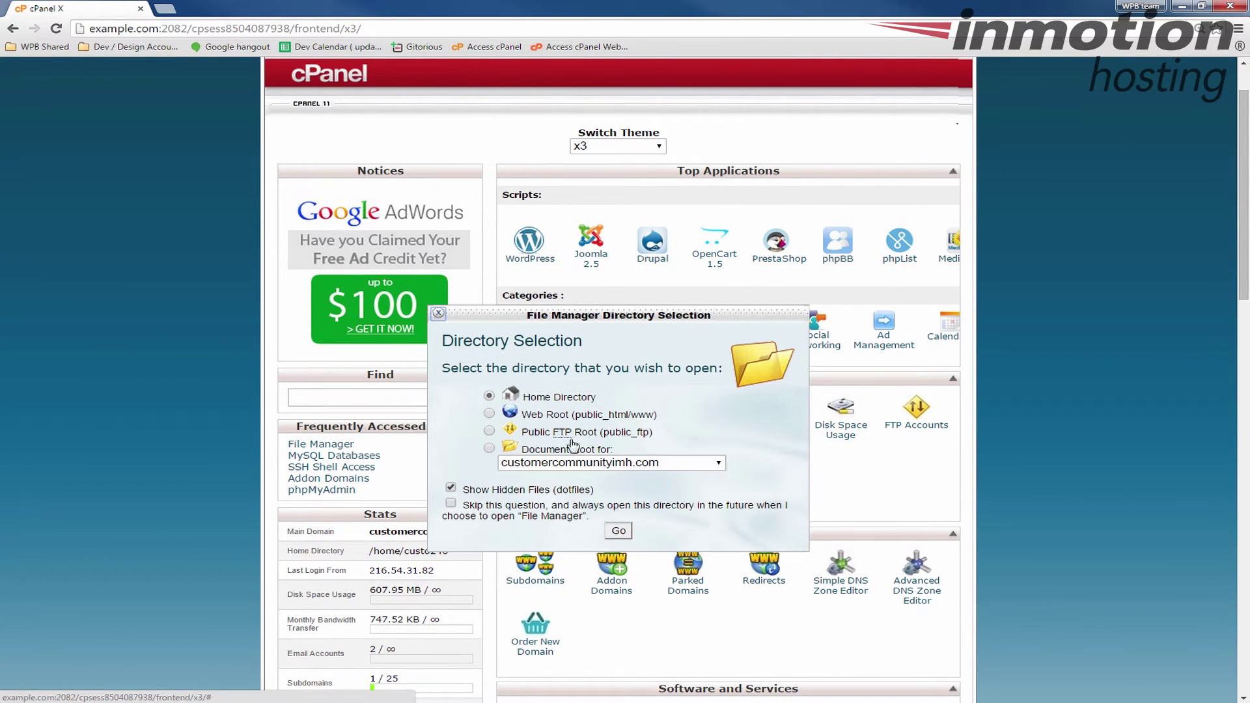
click(618, 531)
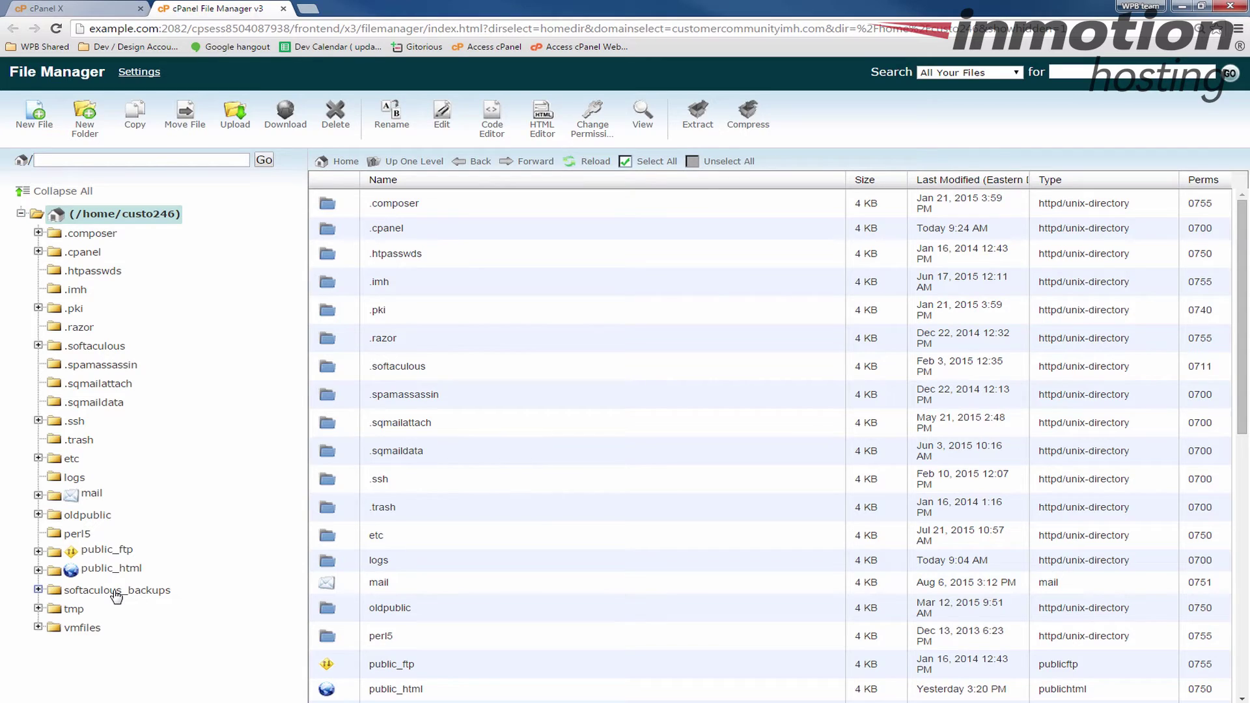
click(70, 591)
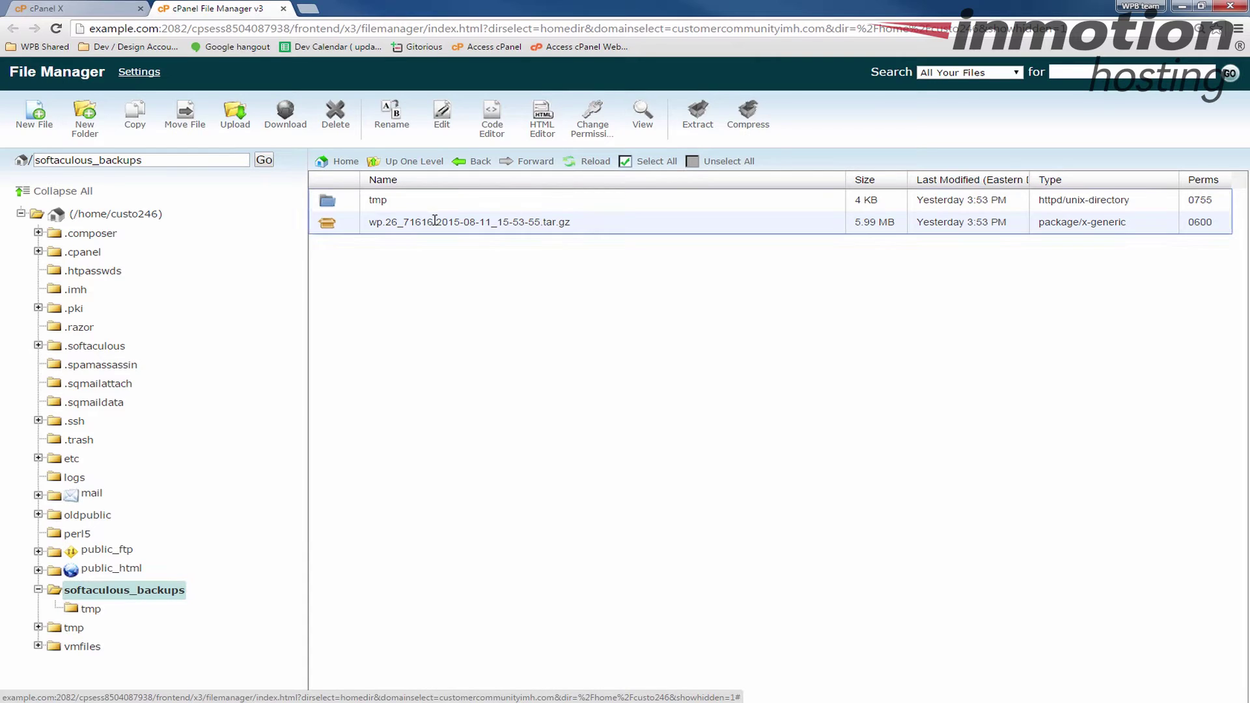
click(470, 225)
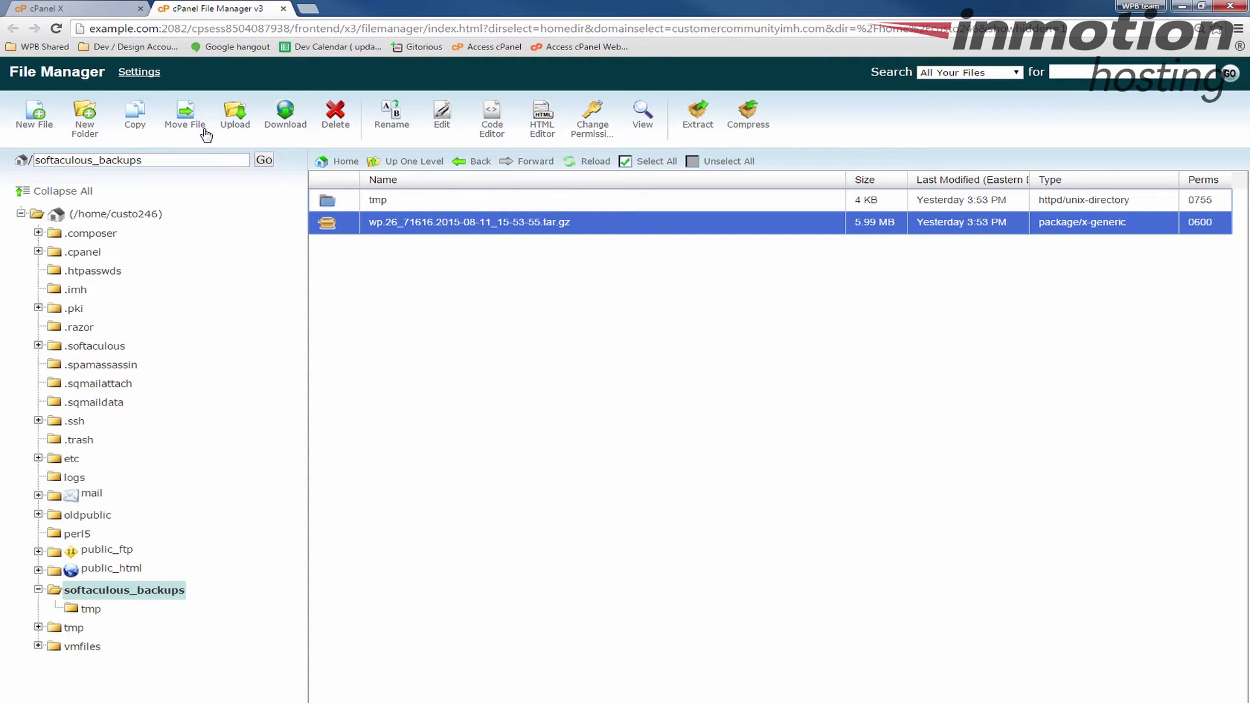
Step: Upload wp.26_71616.2015-08-11_15-26-35.tar.gz from Downloads into softaculous_backups
click(233, 118)
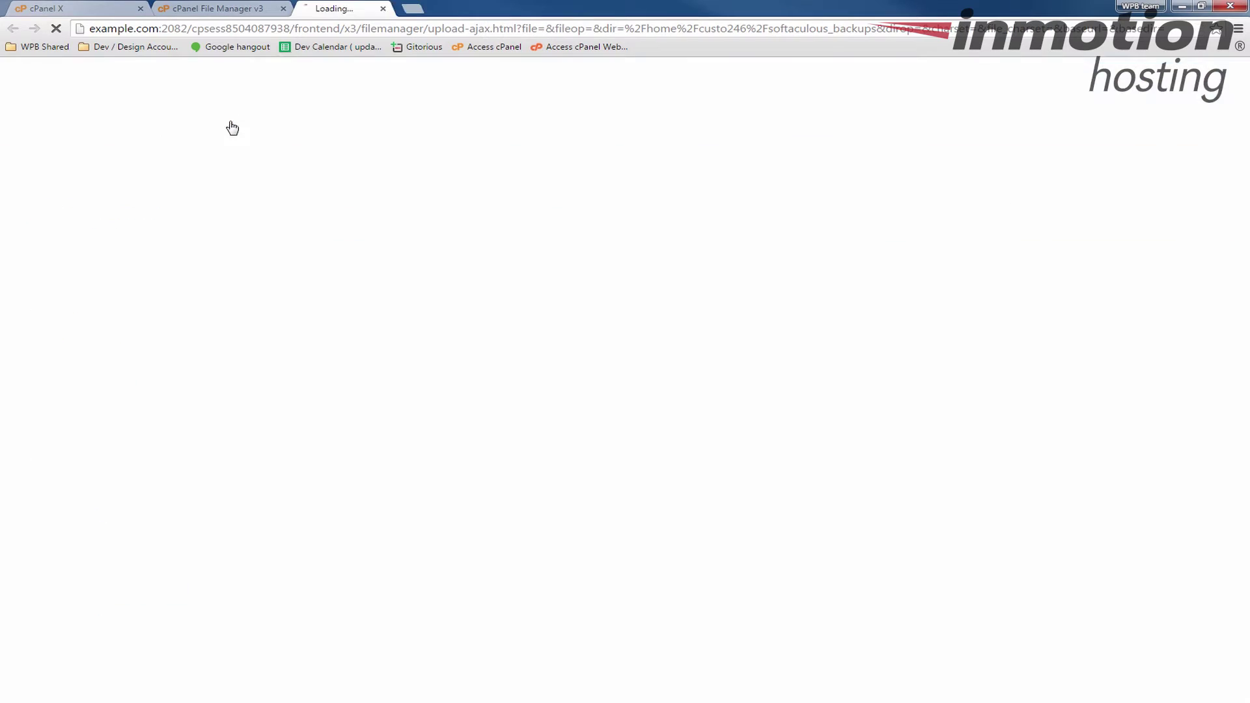
click(58, 150)
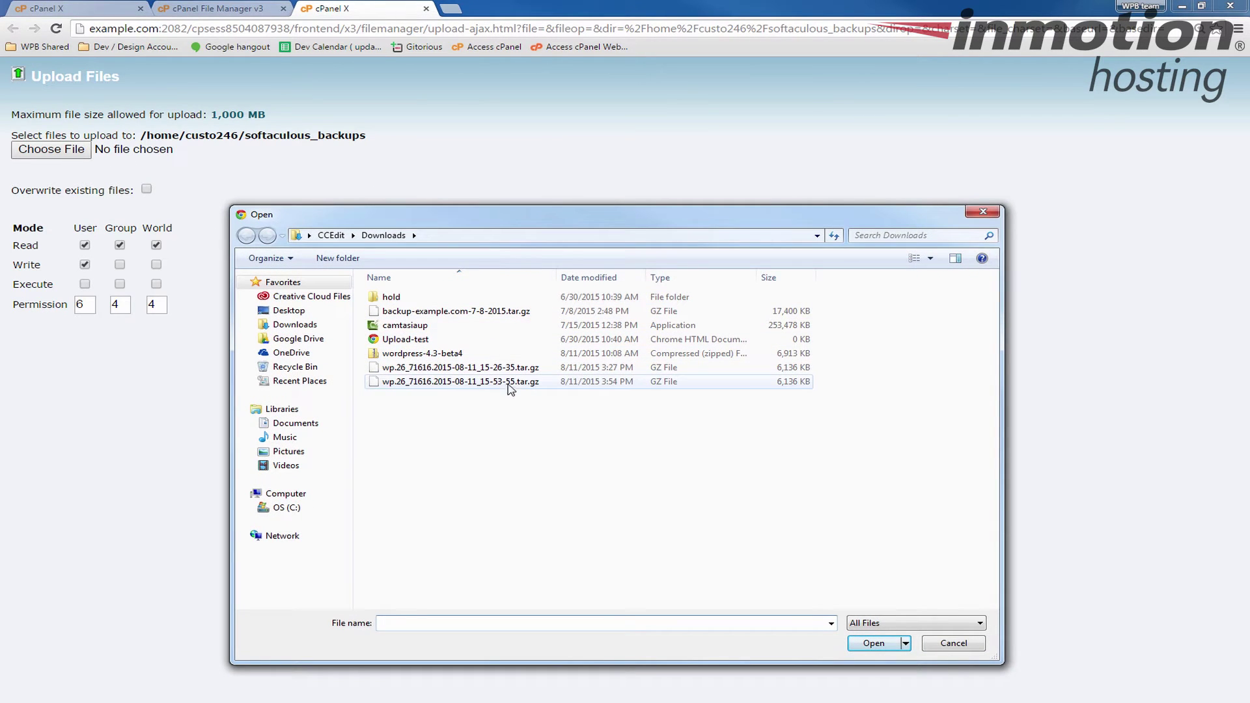
click(514, 370)
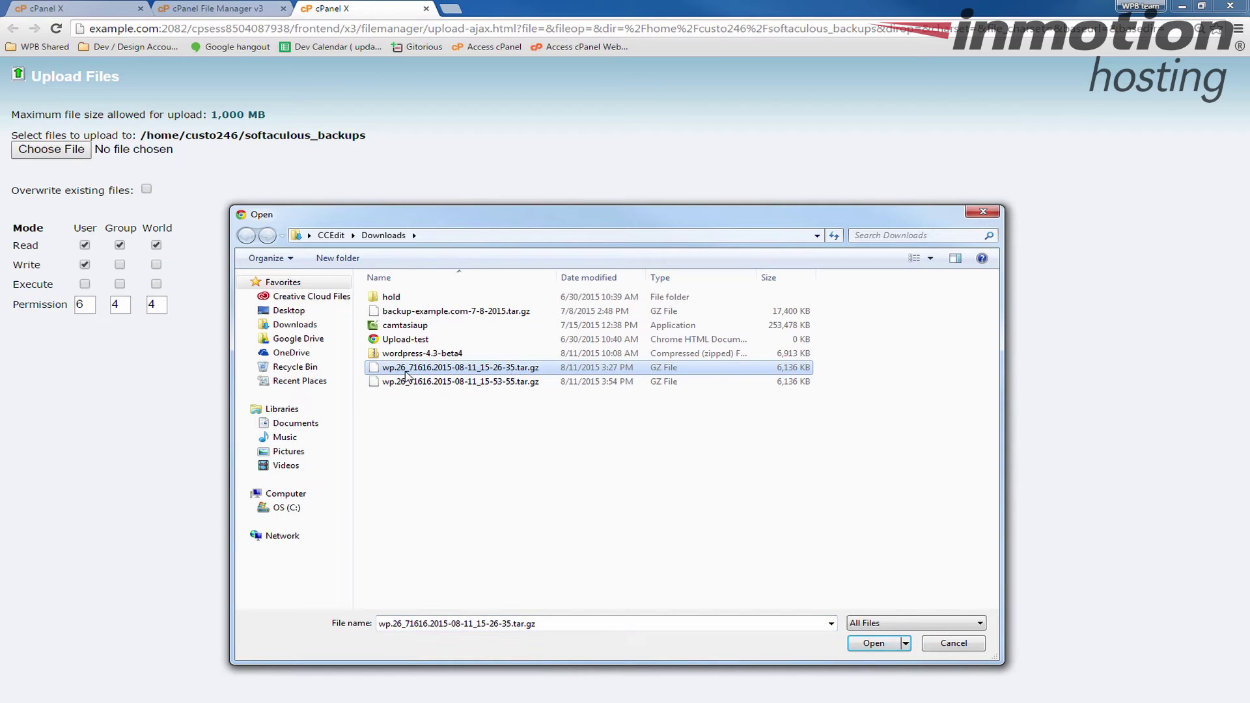
click(887, 643)
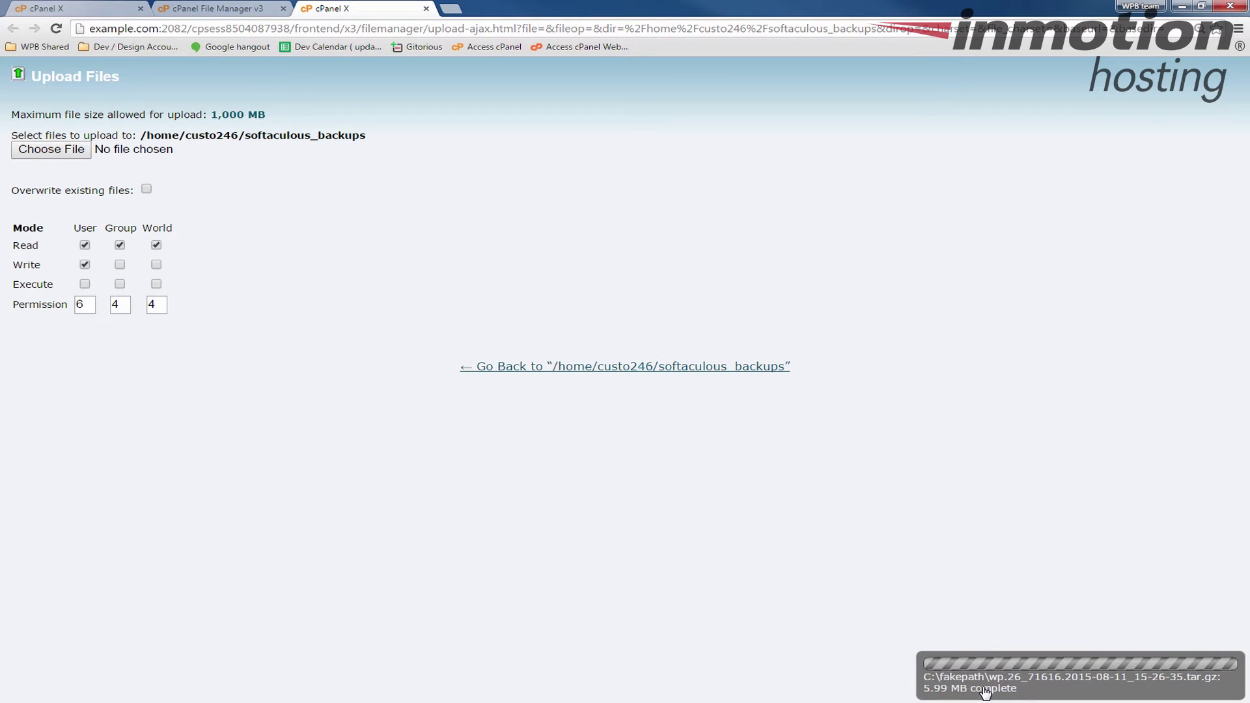
click(504, 367)
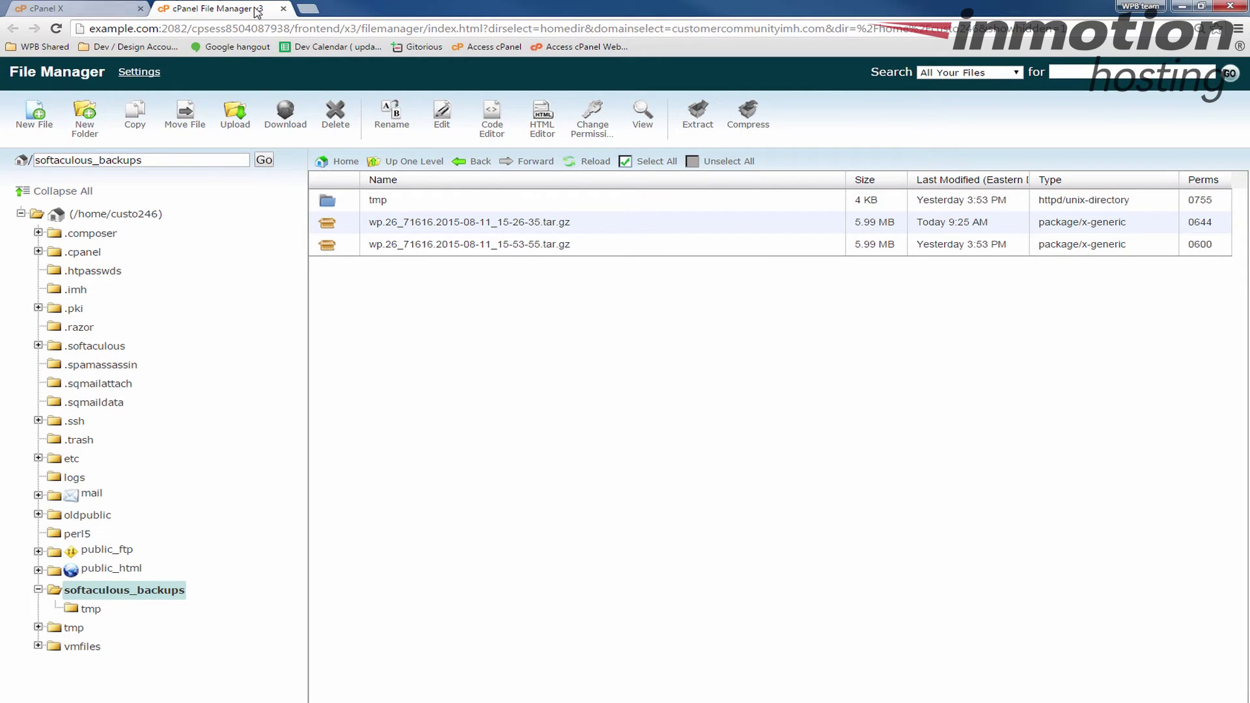
Step: Close File Manager and open Softaculous's backups list from the cPanel home
click(283, 9)
scroll(914, 436, down, 7)
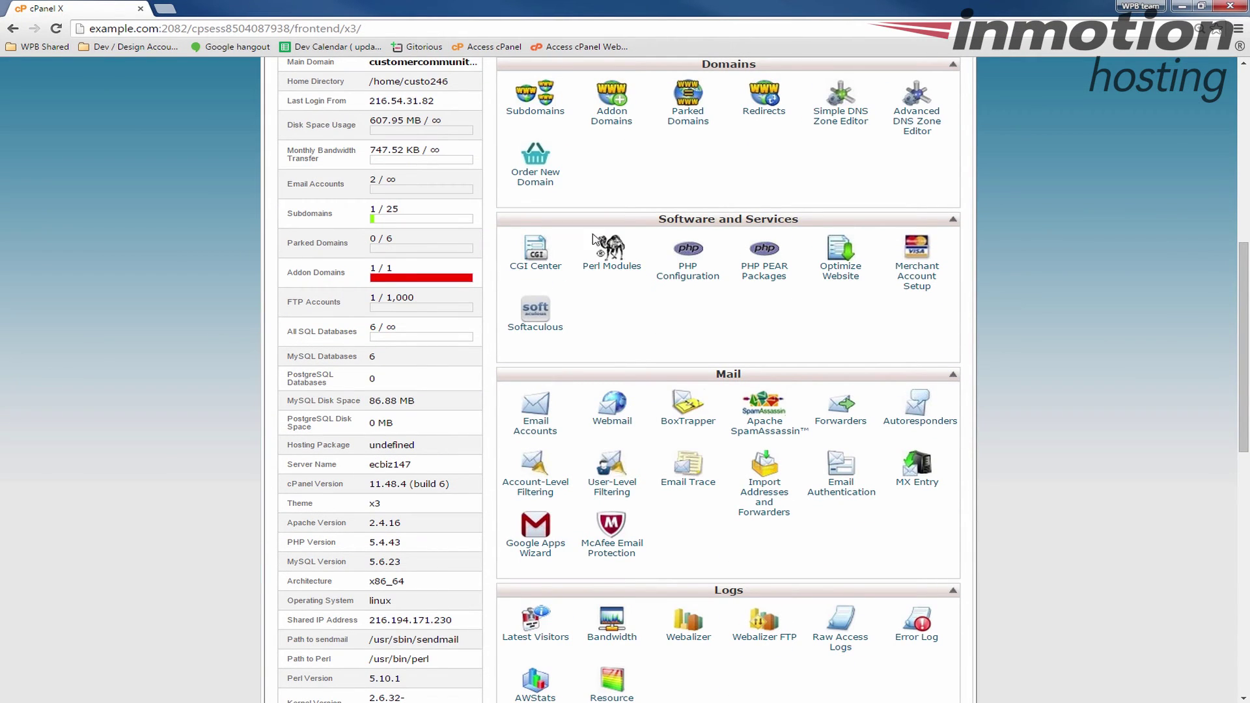
scroll(594, 236, down, 5)
scroll(629, 347, up, 6)
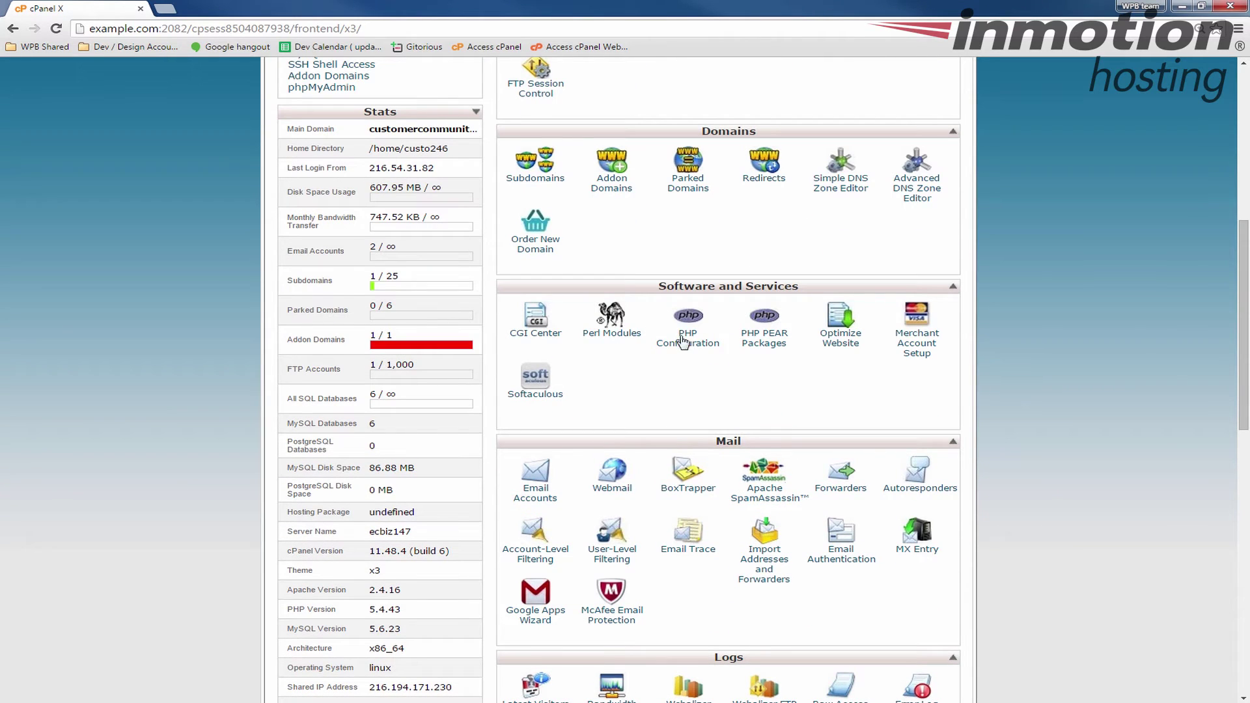
click(536, 394)
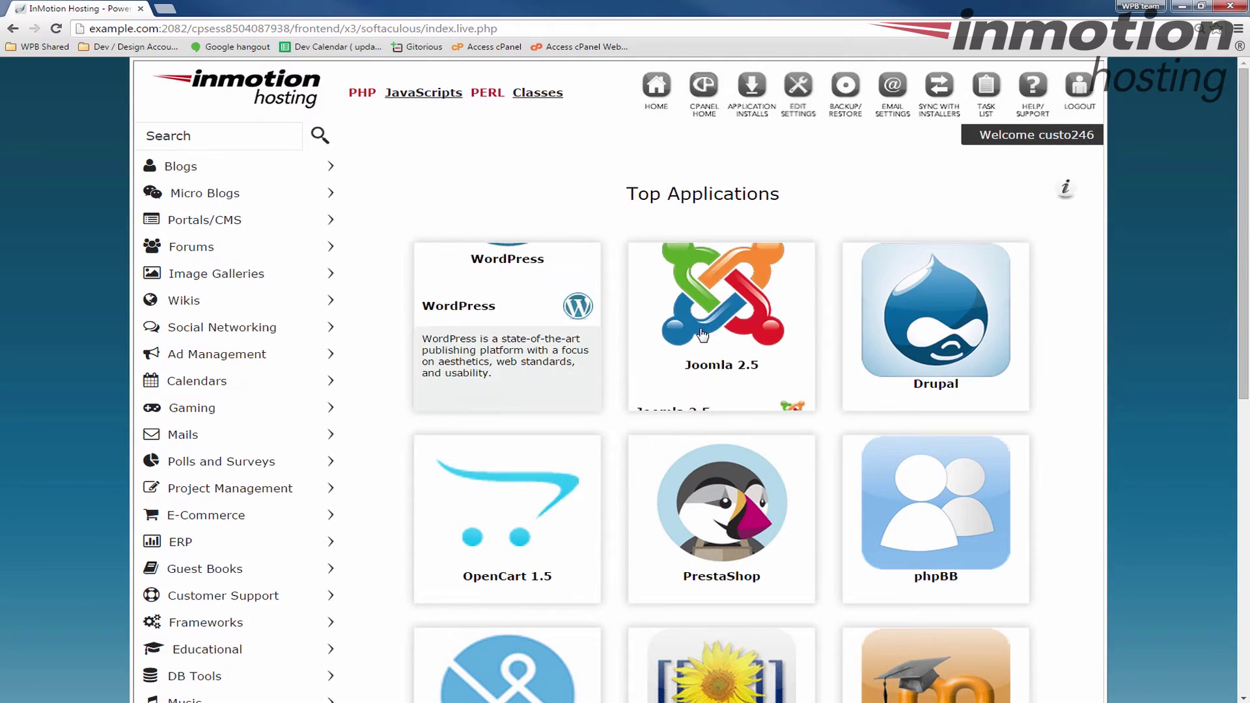
click(850, 110)
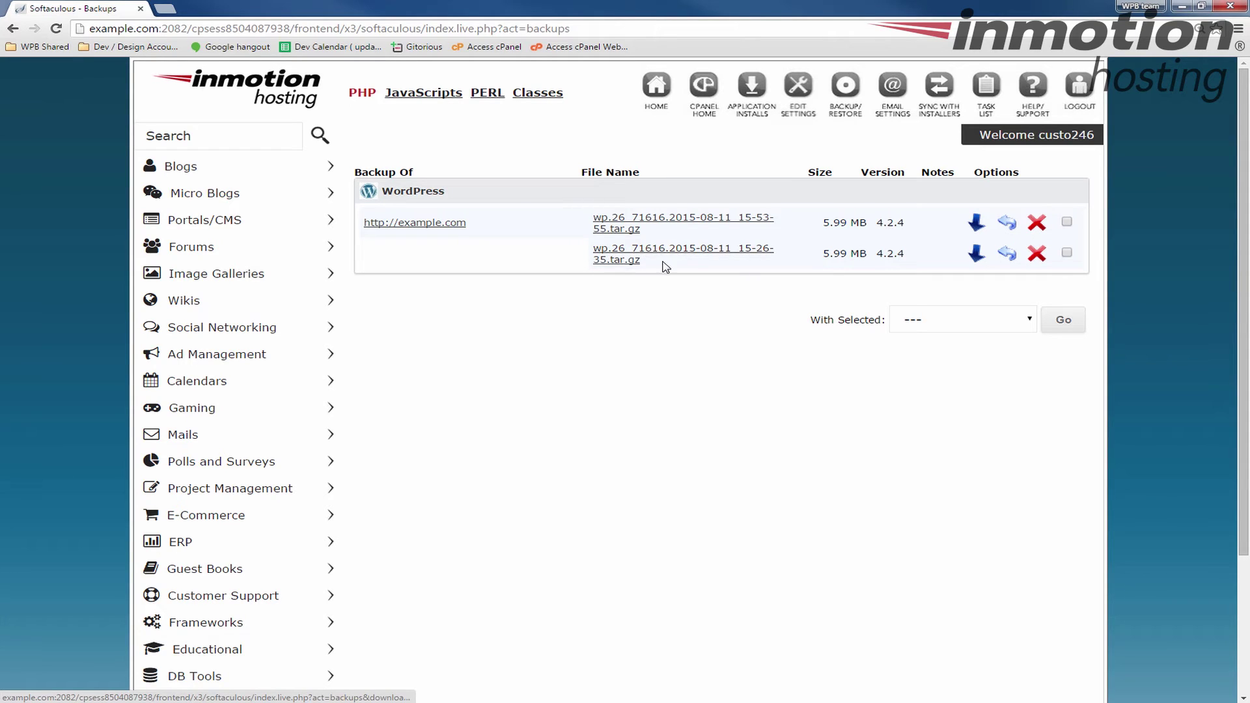
Step: Pick out the uploaded 15-26-35 backup in the list and start restoring it
drag(664, 267, 600, 251)
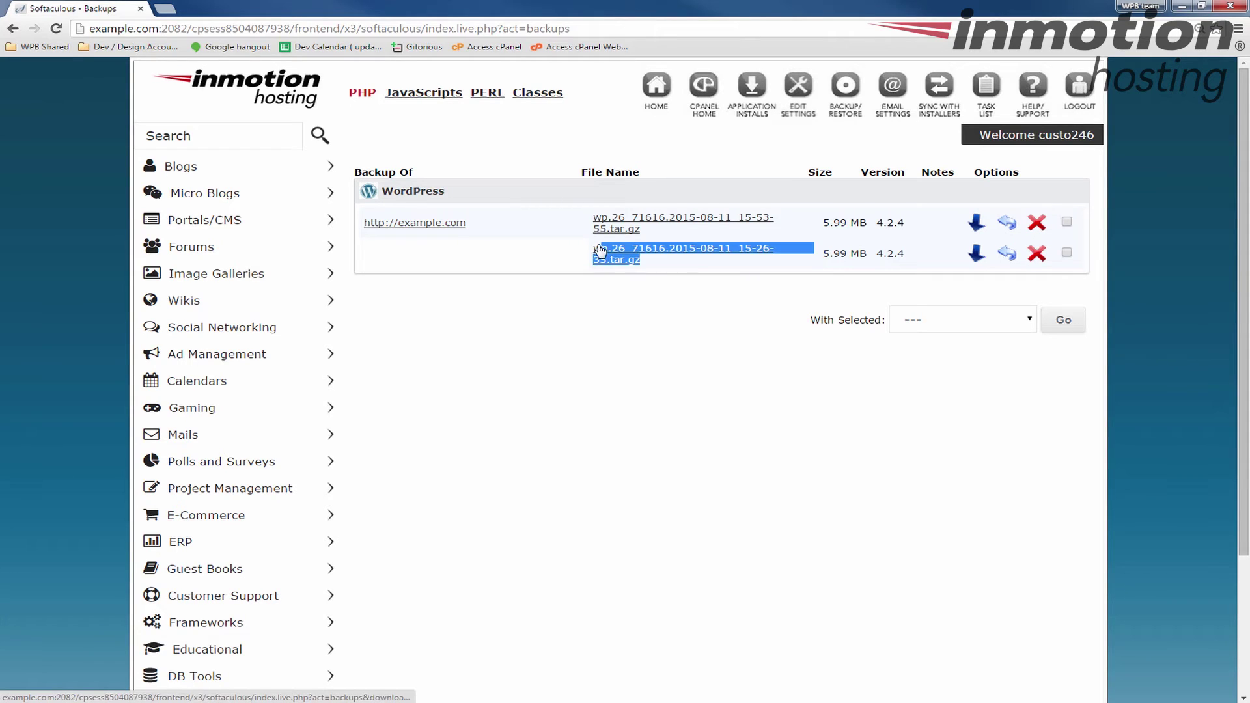
click(663, 267)
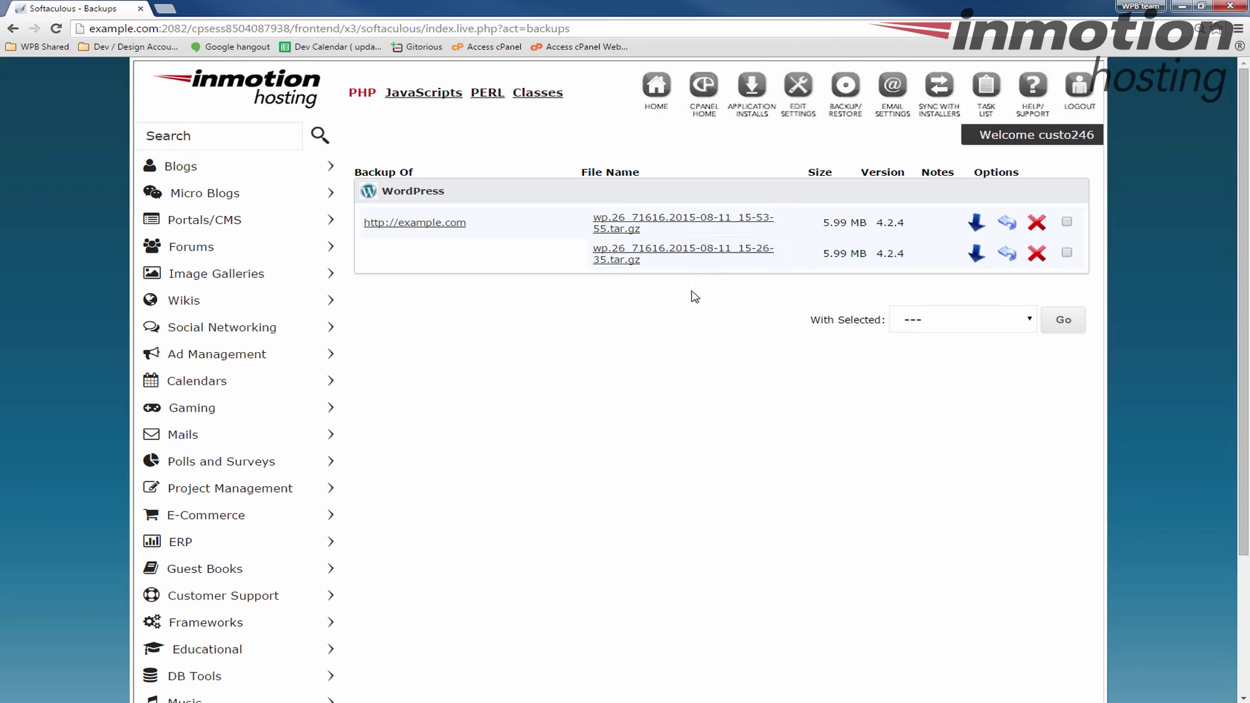
click(1009, 254)
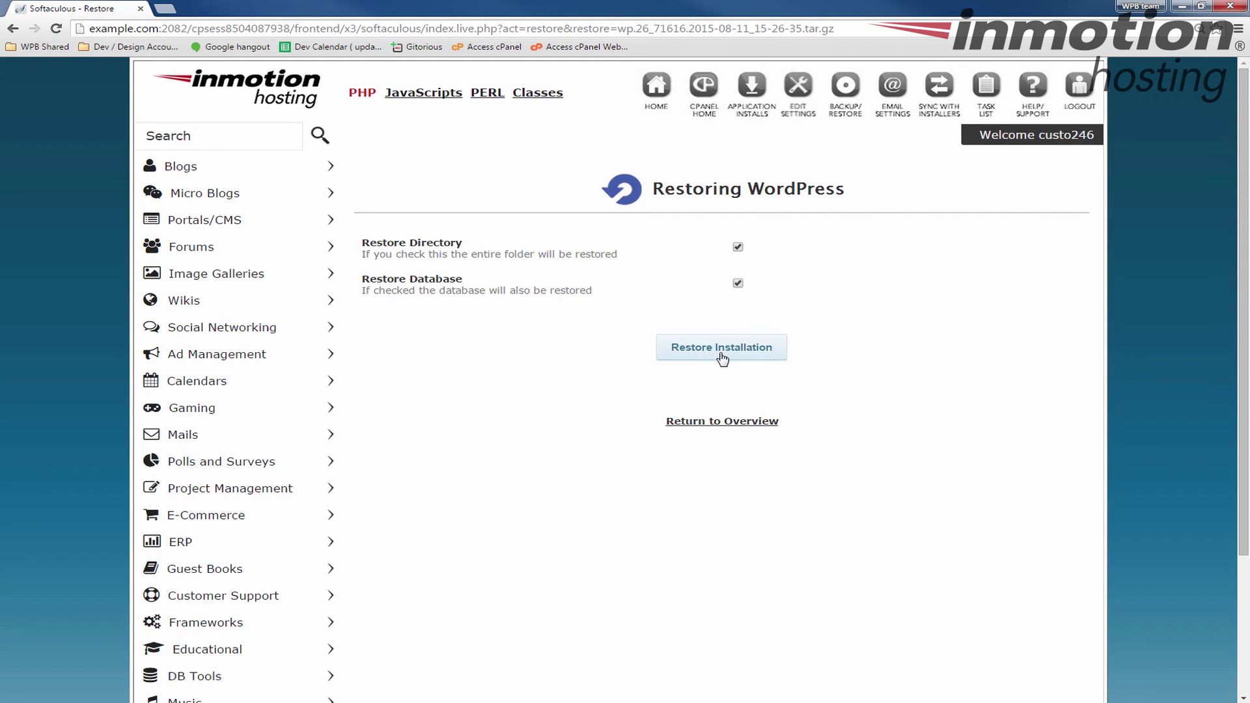
Step: Restore both the directory and database from the 15-26-35 backup, confirming the prompt
click(722, 357)
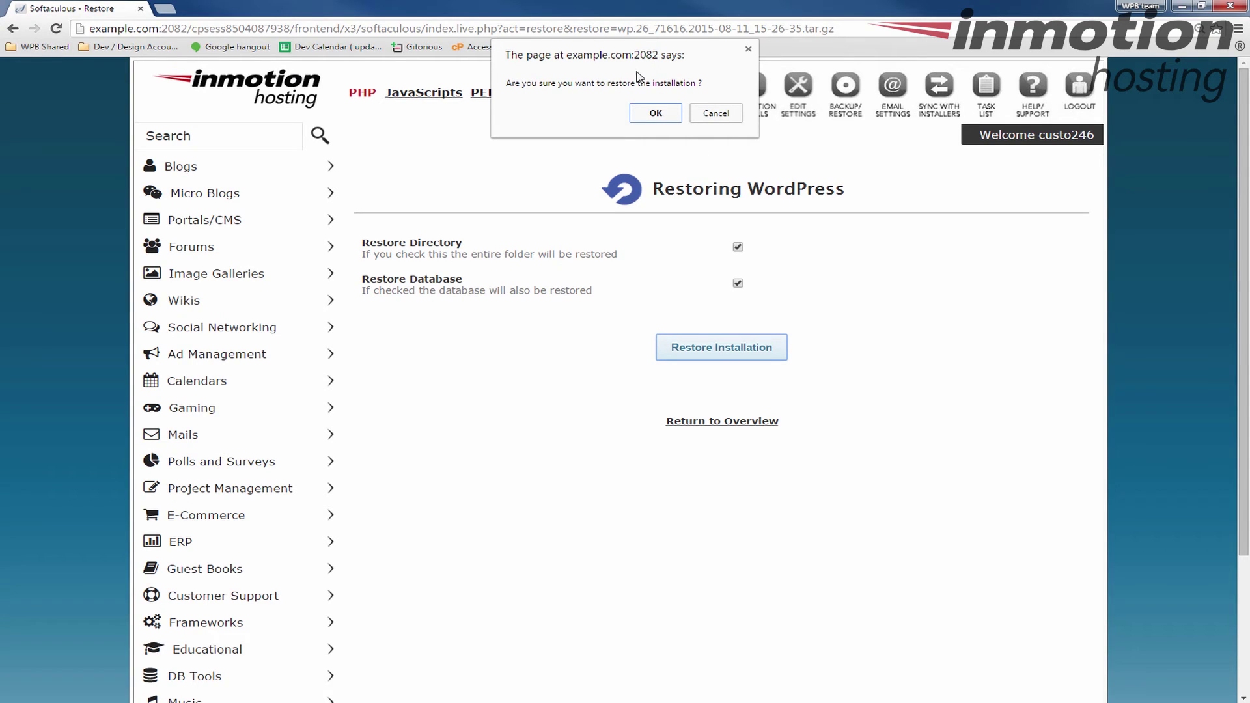
click(654, 115)
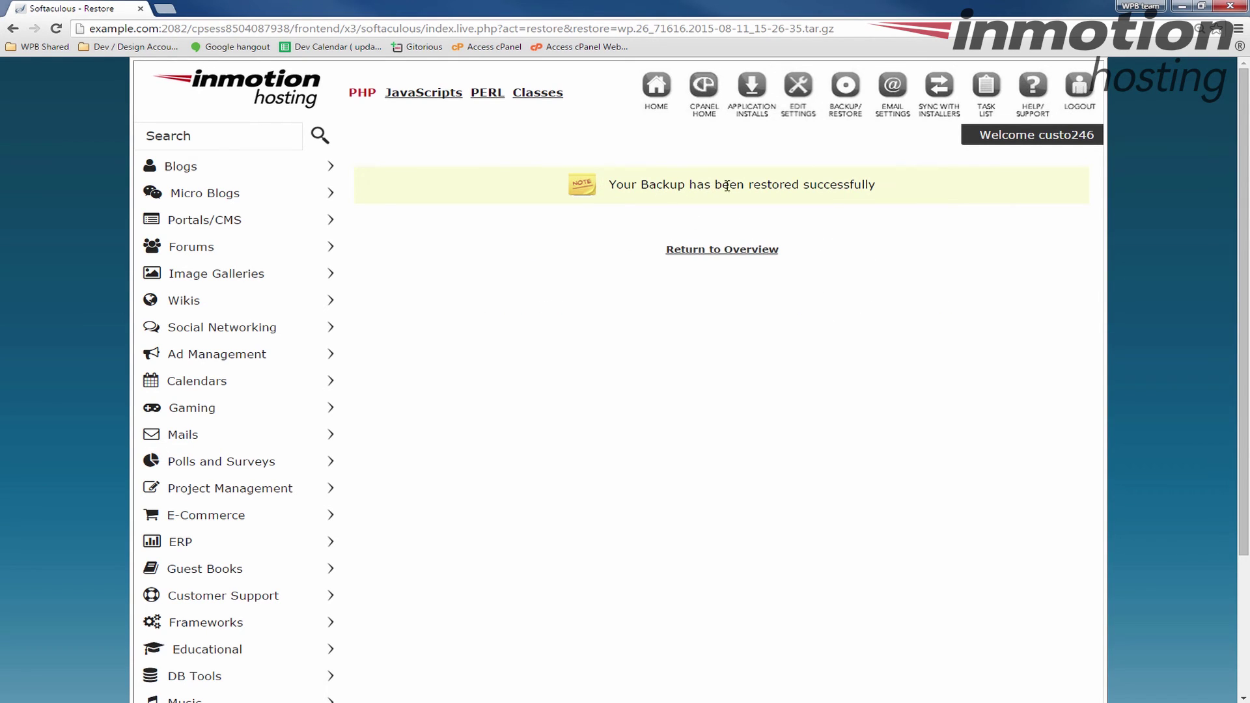
Step: Leave the restore-success message via Return to Overview
click(714, 251)
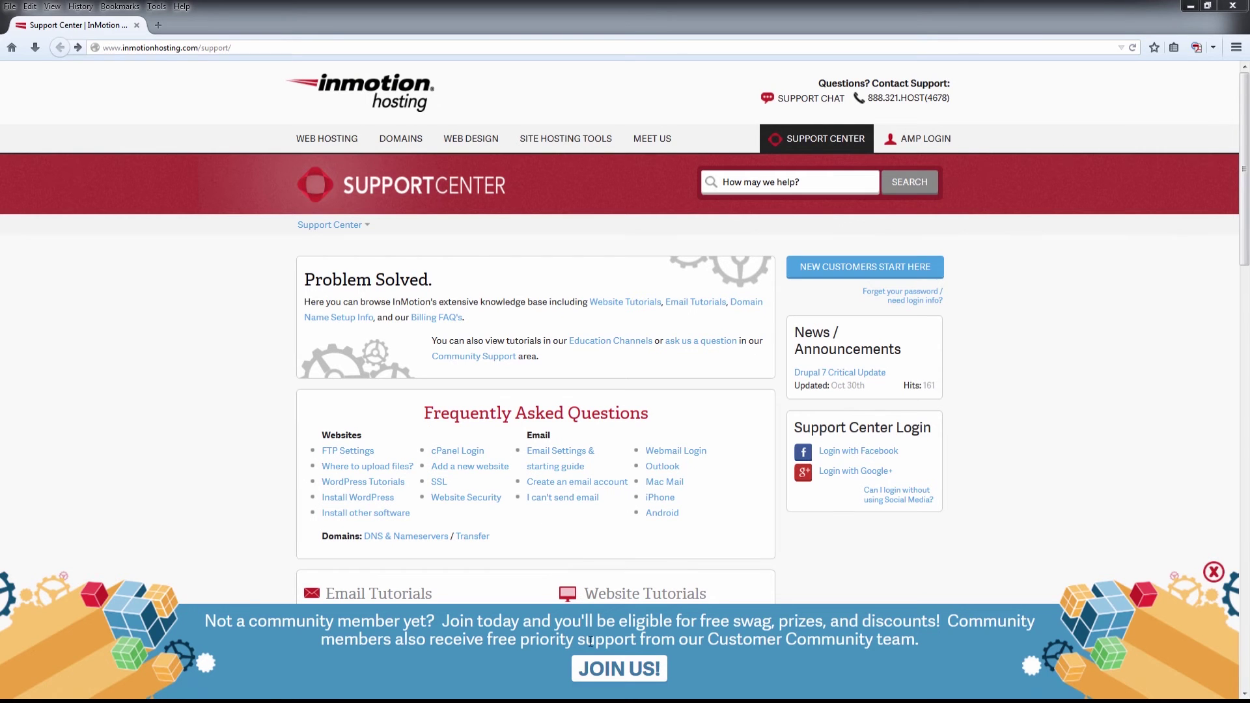
Step: Open the Support Center's JOIN US community sign-up page
click(596, 670)
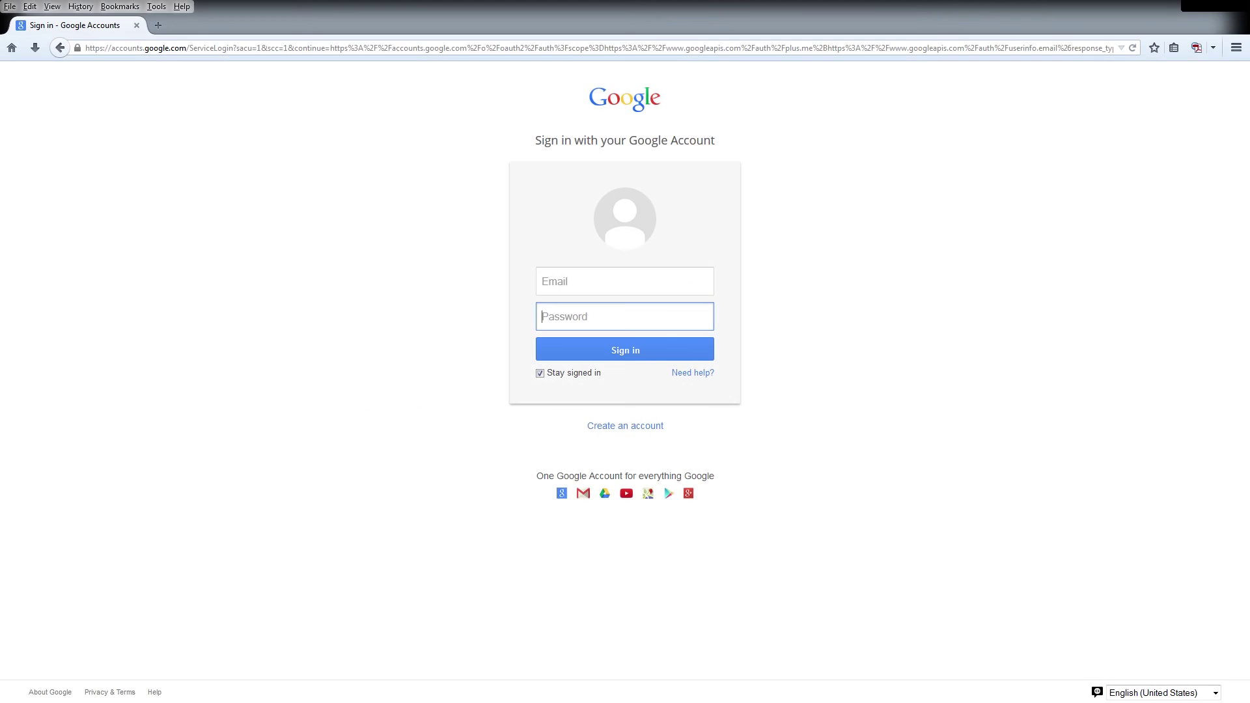